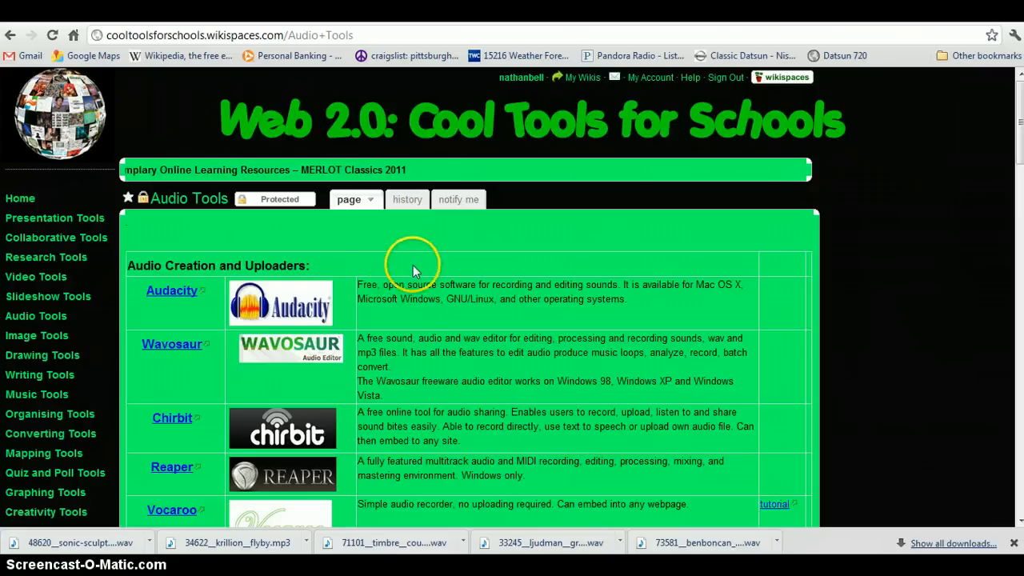
- Look through the recording, podcasting and text-to-speech tools listed on the Audio Tools page
scroll(414, 302, "down", 10)
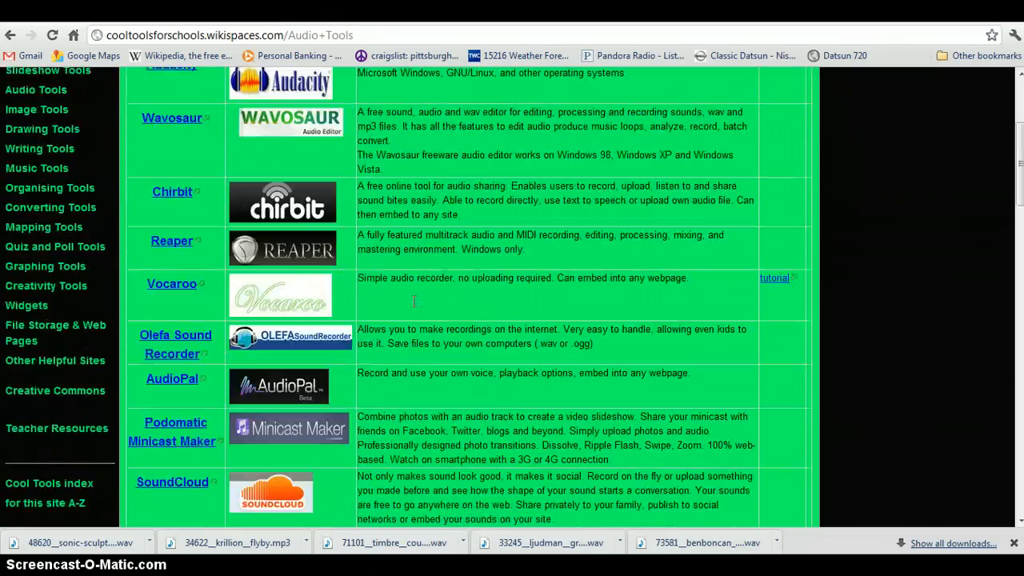
scroll(415, 301, "down", 13)
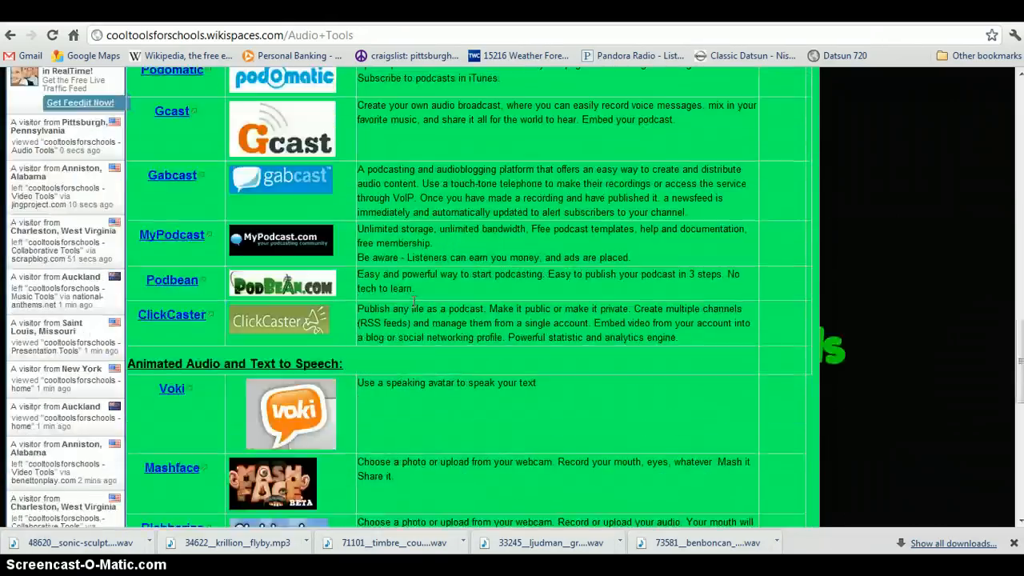
scroll(414, 301, "down", 3)
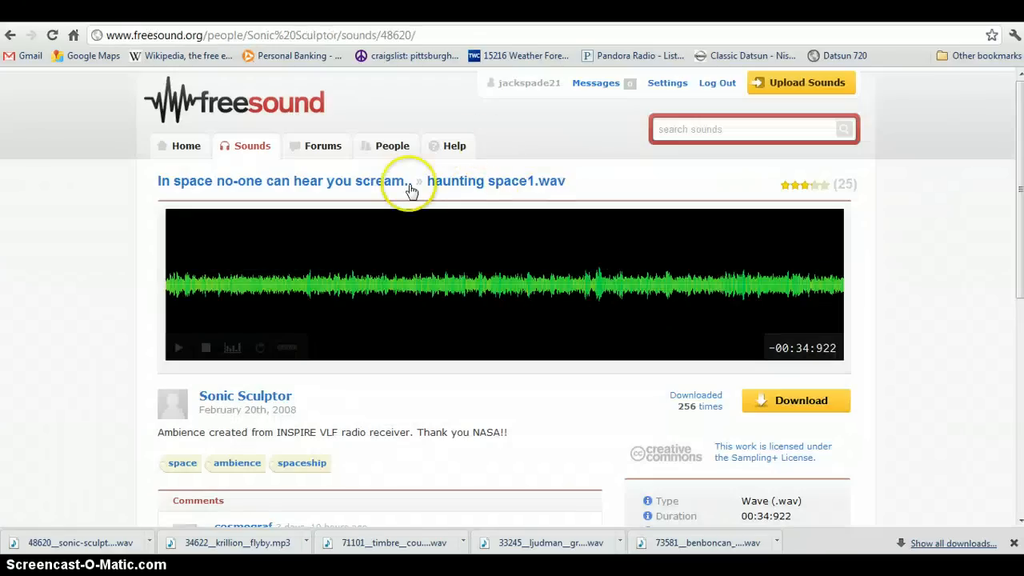
- Open the Freesound home page and search its sounds for "tea kettle"
left_click(237, 108)
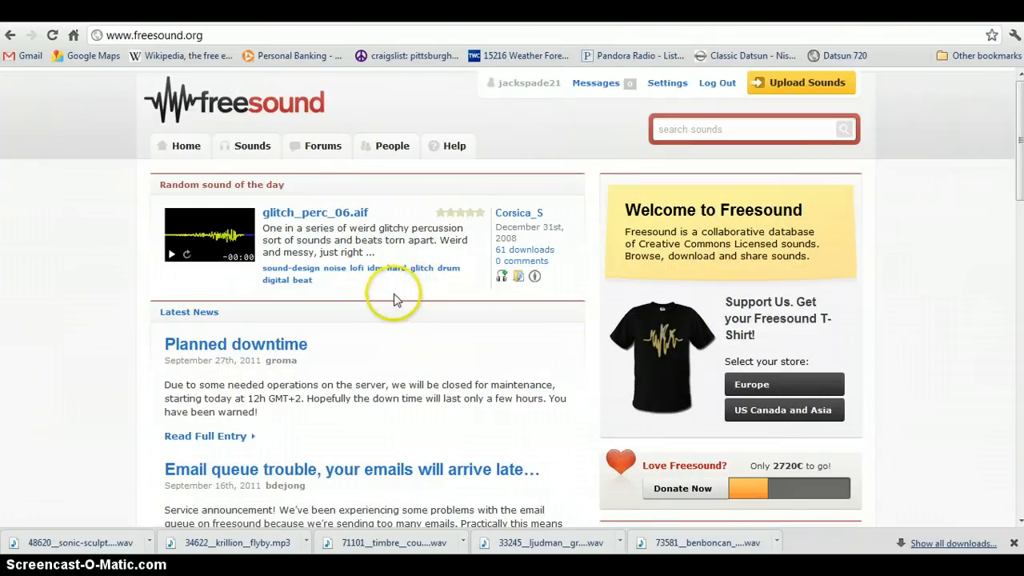
scroll(400, 294, "down", 2)
scroll(404, 290, "up", 2)
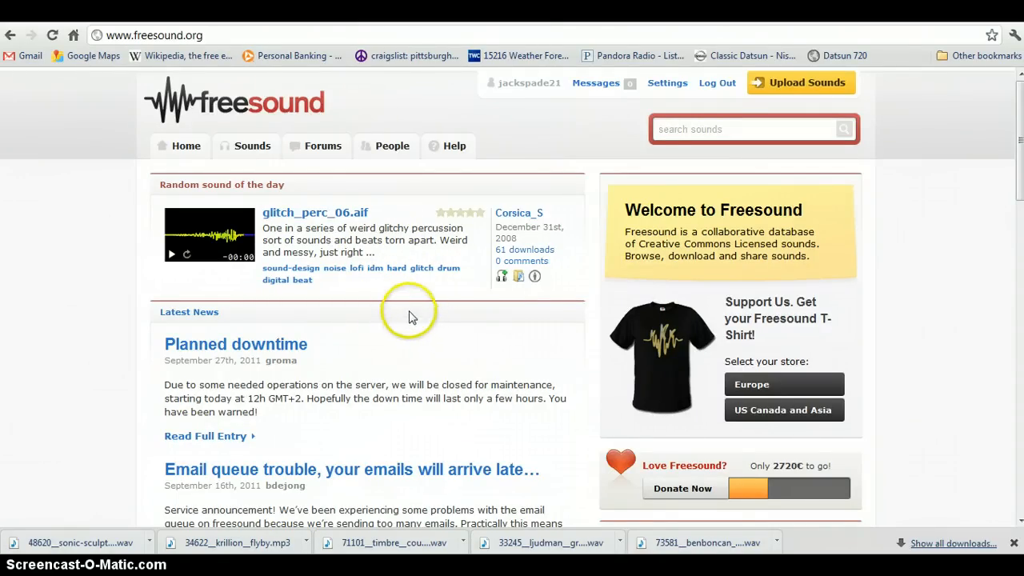
left_click(719, 124)
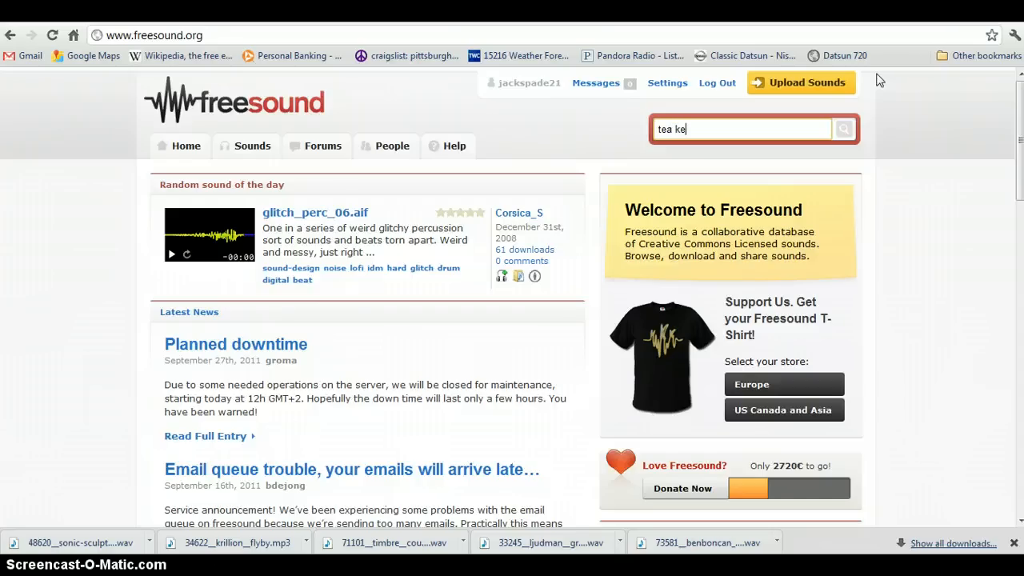
key("Return")
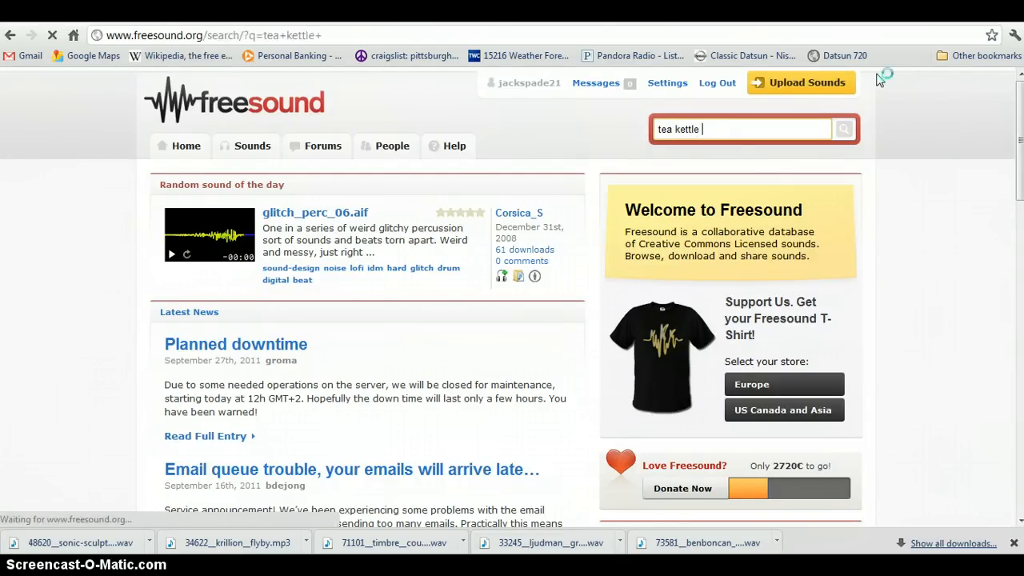
- Download the Tea Kettle Whistle.aif sound from the search results and return to the results list
scroll(416, 188, "down", 1)
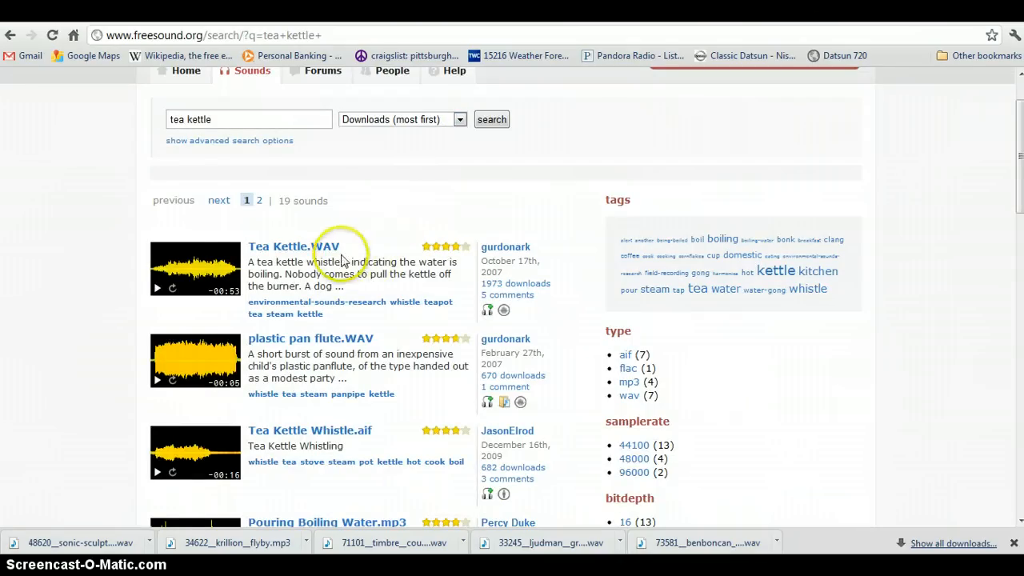
scroll(360, 246, "down", 2)
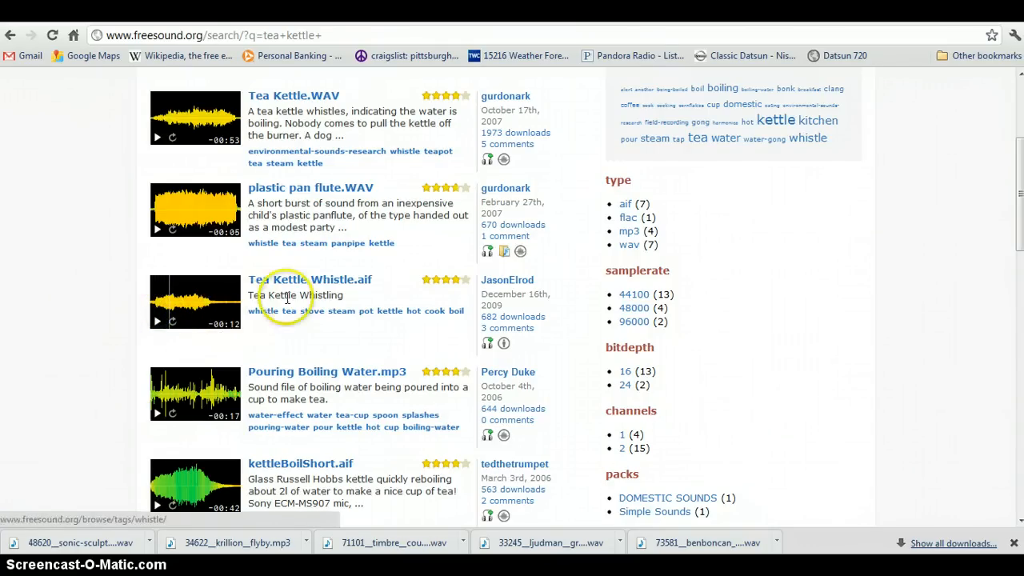
scroll(364, 296, "up", 2)
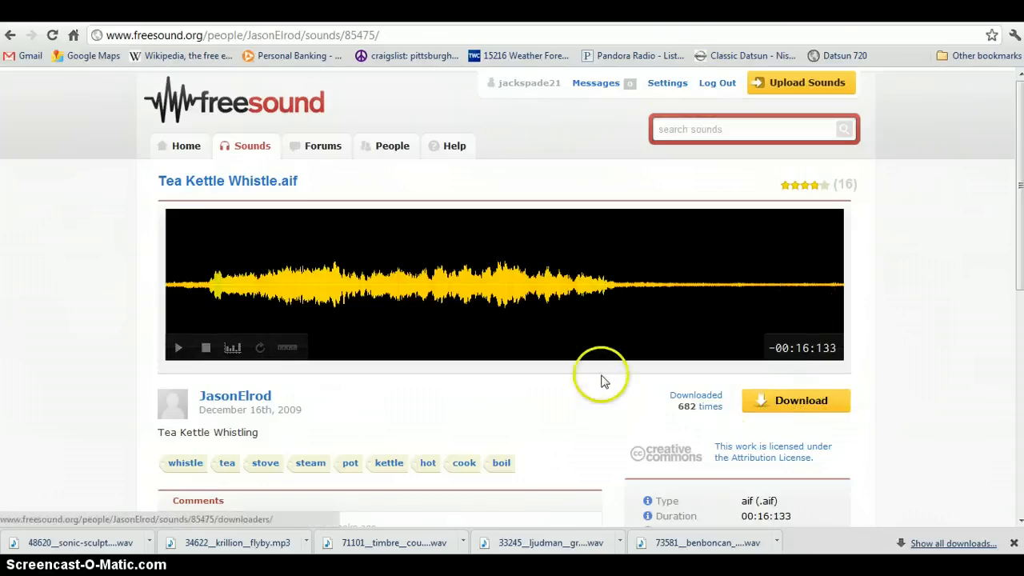
left_click(771, 401)
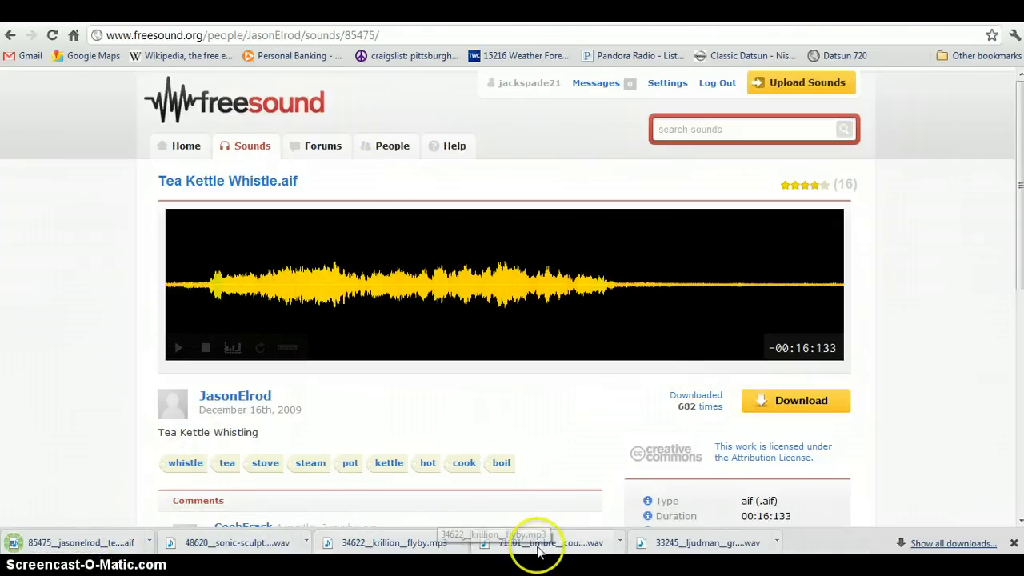
left_click(9, 35)
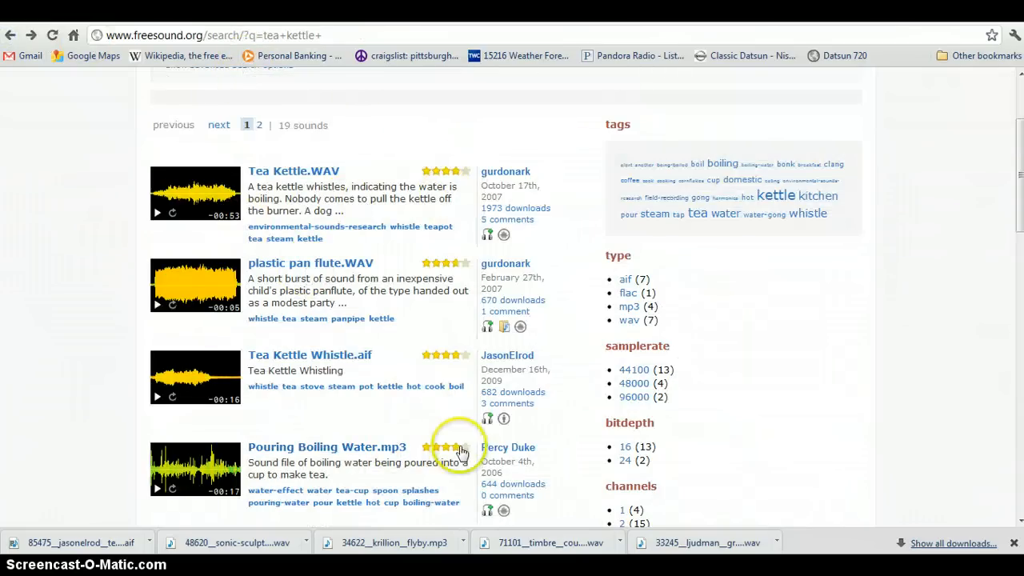
- Check the desktop for the downloaded sound and switch to the word processor to read the Rocket Coffee commercial script
left_click(1019, 568)
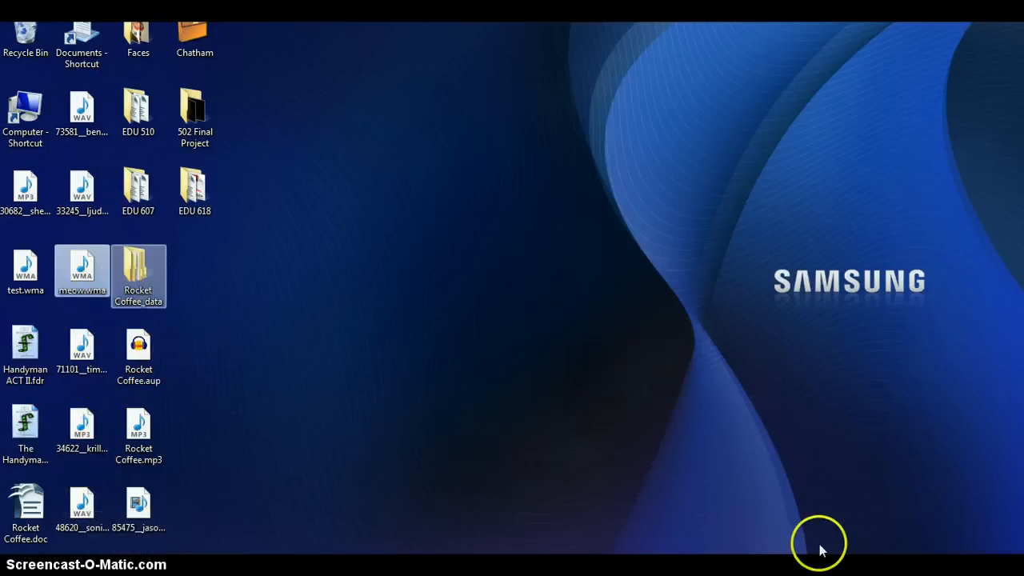
left_click(496, 566)
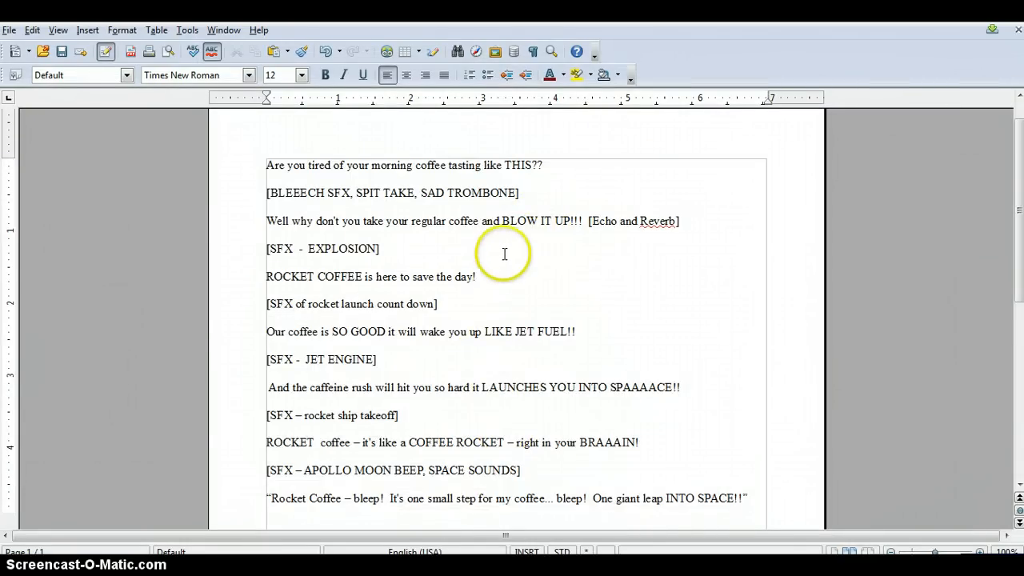
scroll(503, 240, "down", 1)
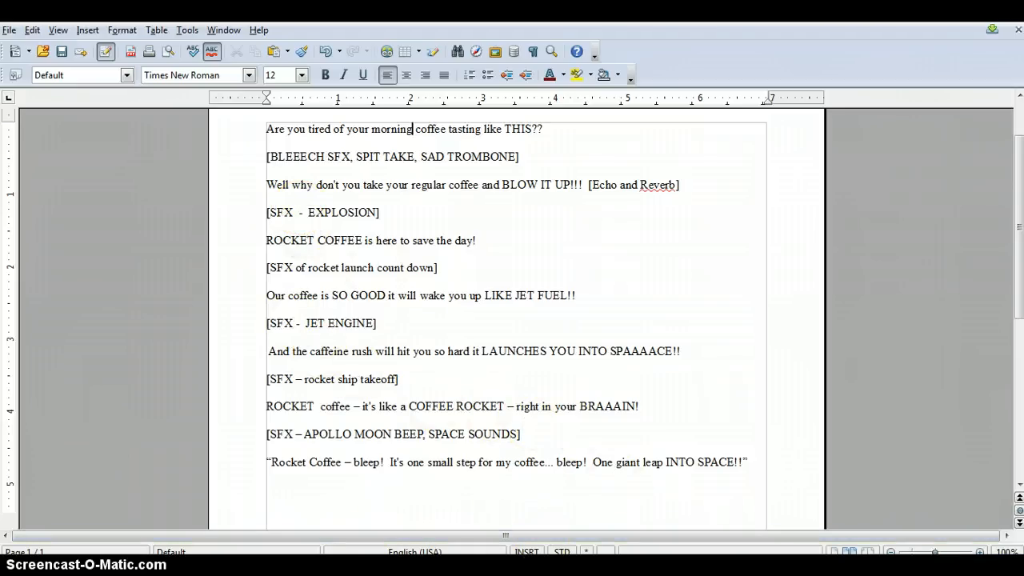
- Switch to the Rocket Coffee project in Audacity and look over its voice and sound-effect tracks
key("alt+Tab")
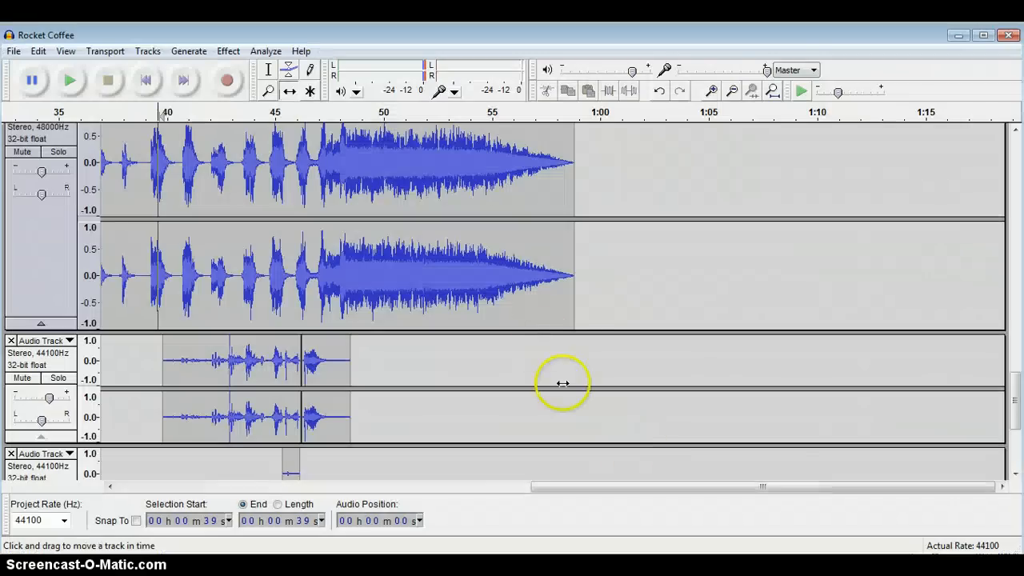
left_click_drag(769, 488, 441, 487)
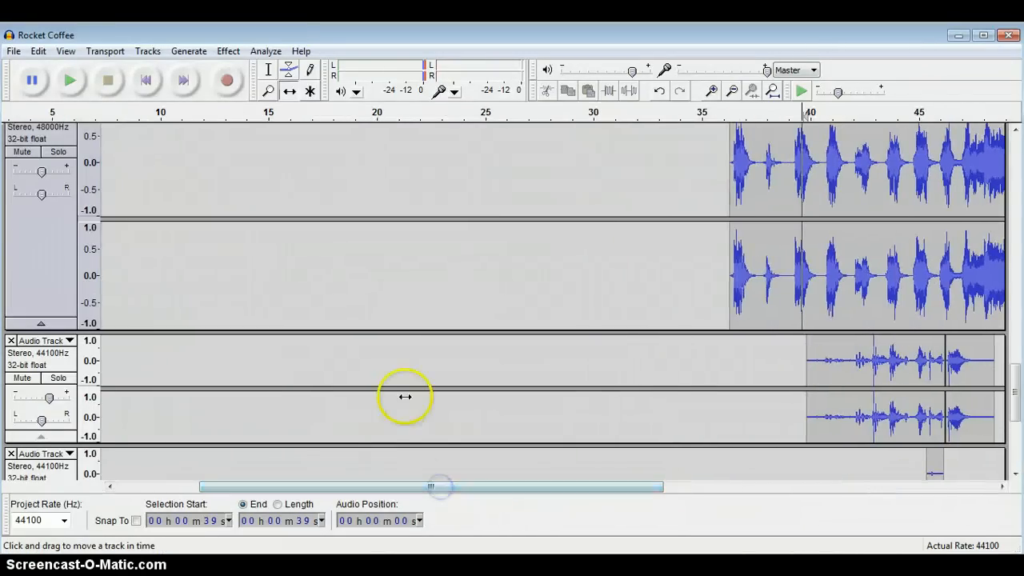
scroll(404, 392, "down", 5)
scroll(402, 387, "up", 10)
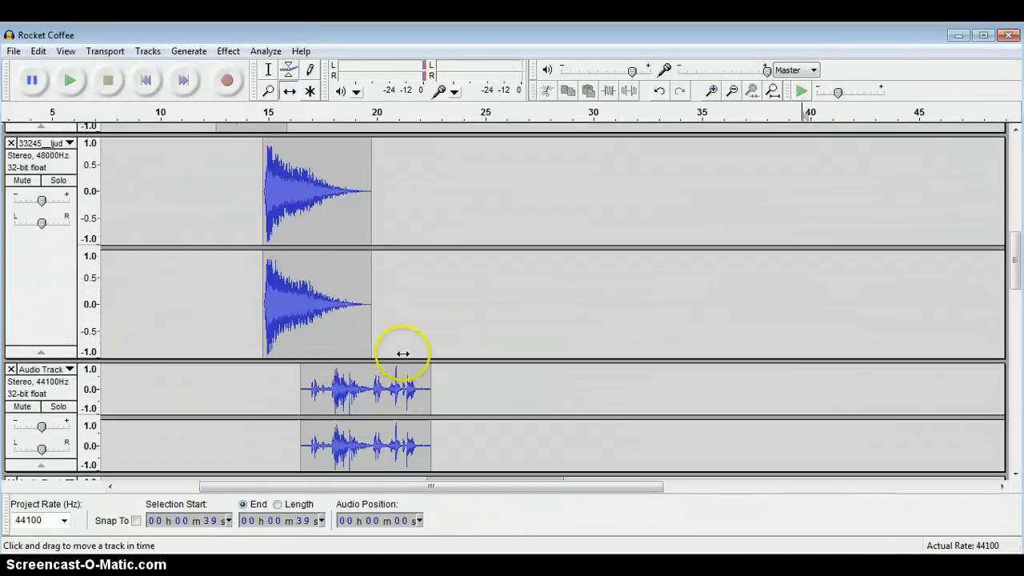
scroll(208, 208, "up", 2)
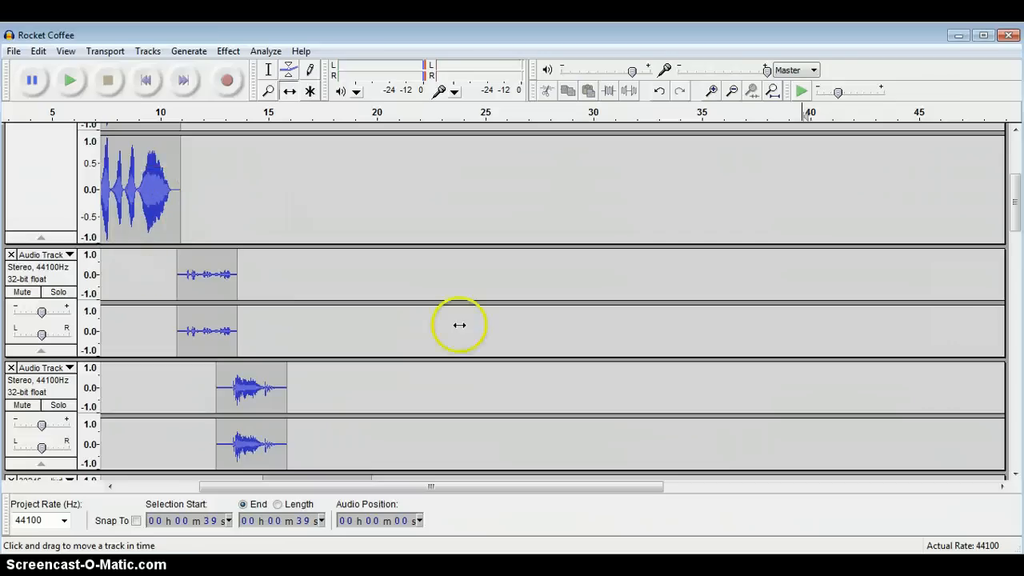
scroll(459, 325, "down", 10)
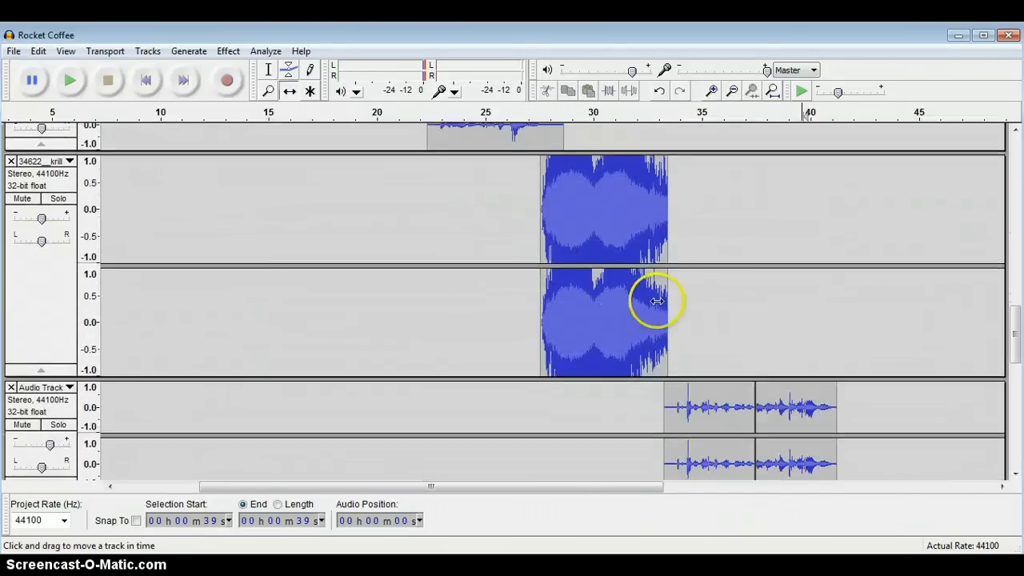
scroll(660, 298, "down", 3)
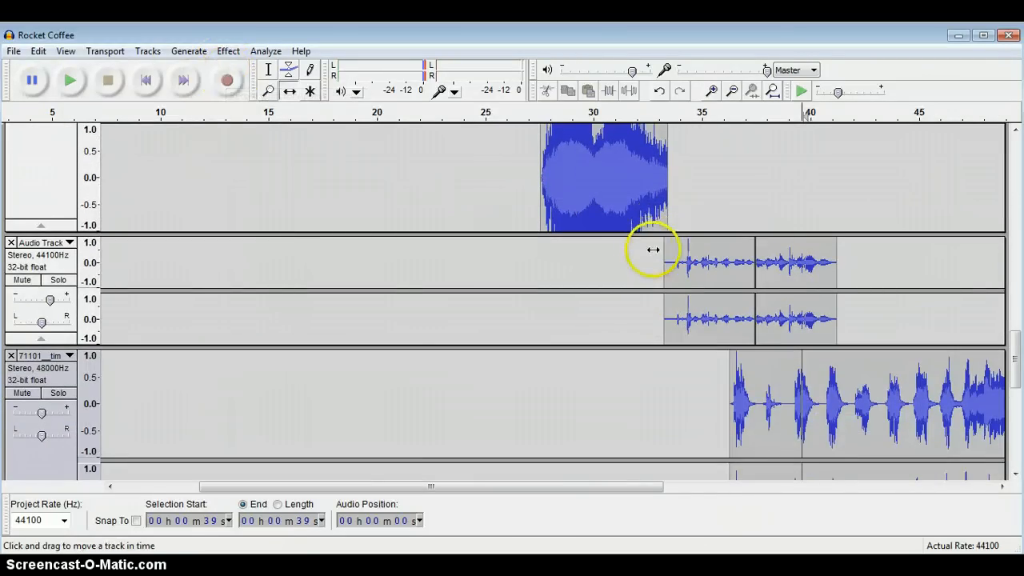
scroll(651, 244, "up", 6)
- Browse the Desktop's sound files in the audio import dialog and close it without importing anything
left_click(14, 52)
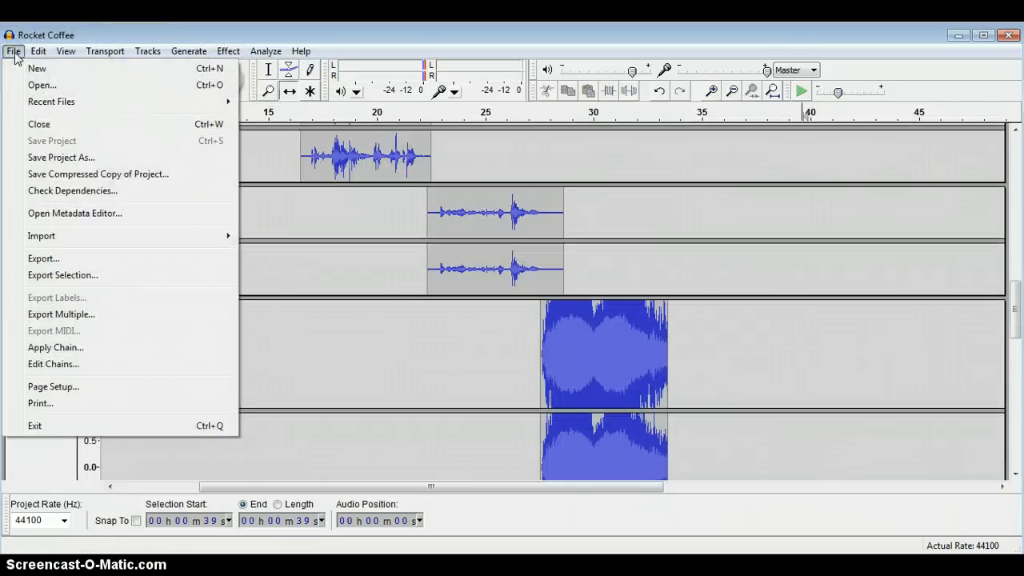
mouse_move(112, 236)
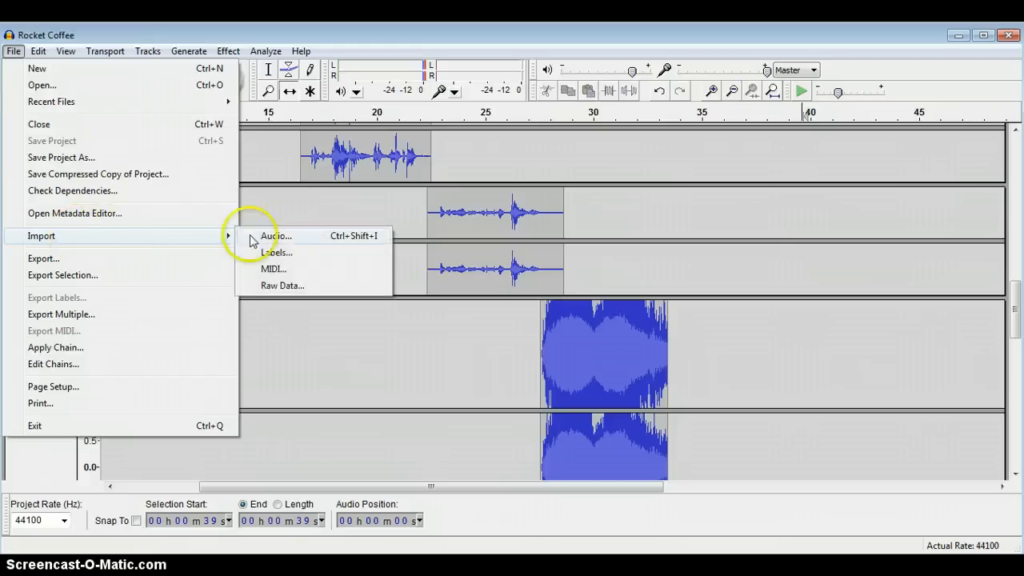
left_click(271, 238)
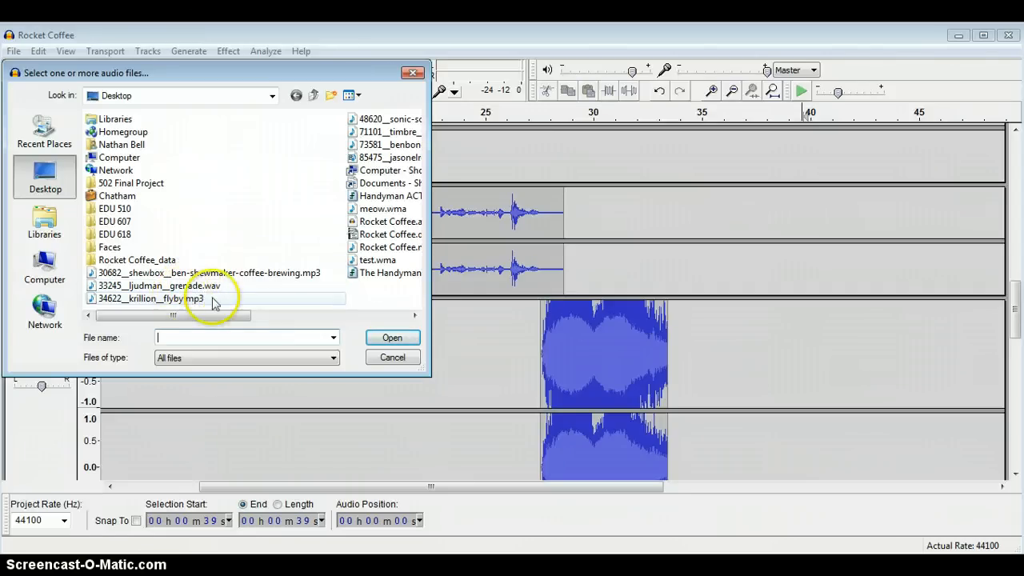
left_click_drag(192, 320, 352, 317)
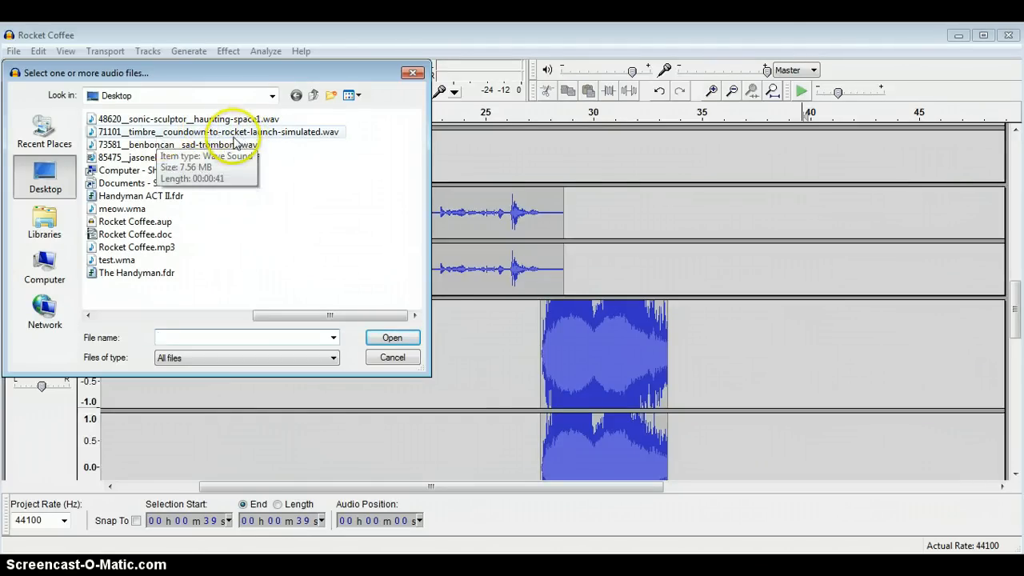
left_click(392, 358)
- Examine how the voice clips and the grenade, flyby and rocket countdown effects are arranged along the timeline
left_click_drag(490, 492, 581, 443)
scroll(581, 411, "down", 3)
scroll(537, 377, "down", 4)
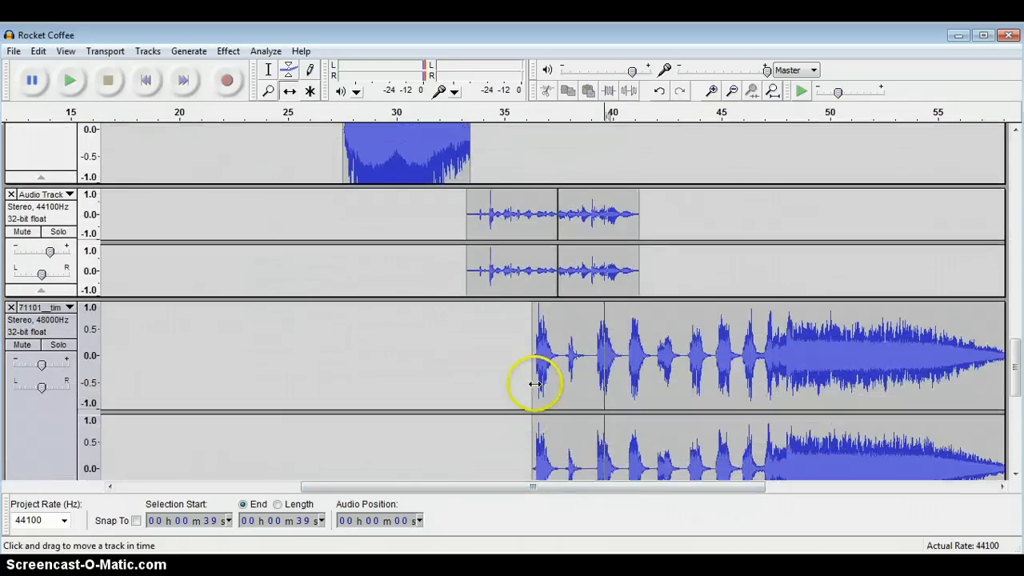
scroll(473, 340, "up", 10)
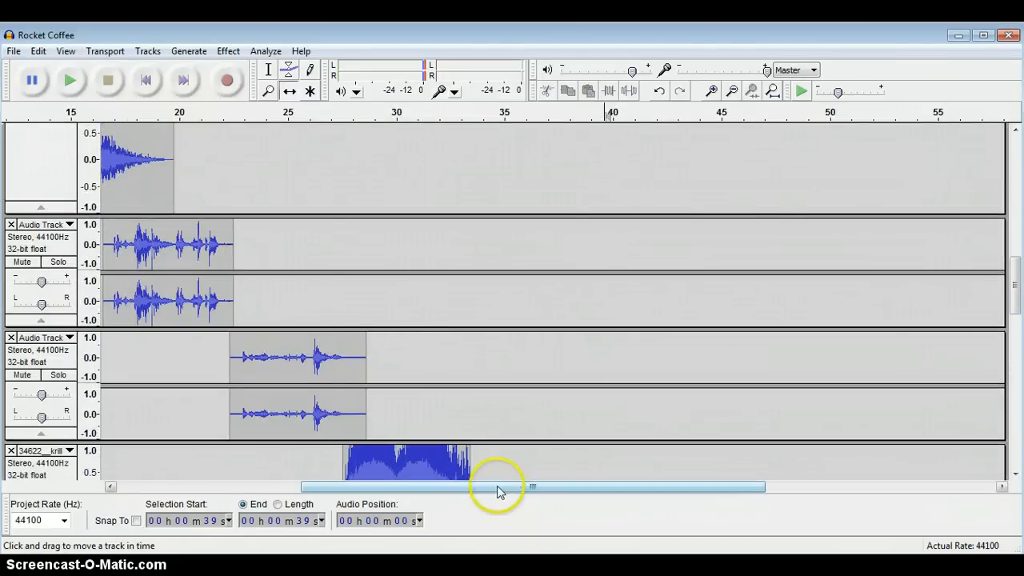
left_click_drag(497, 491, 406, 486)
scroll(203, 270, "up", 5)
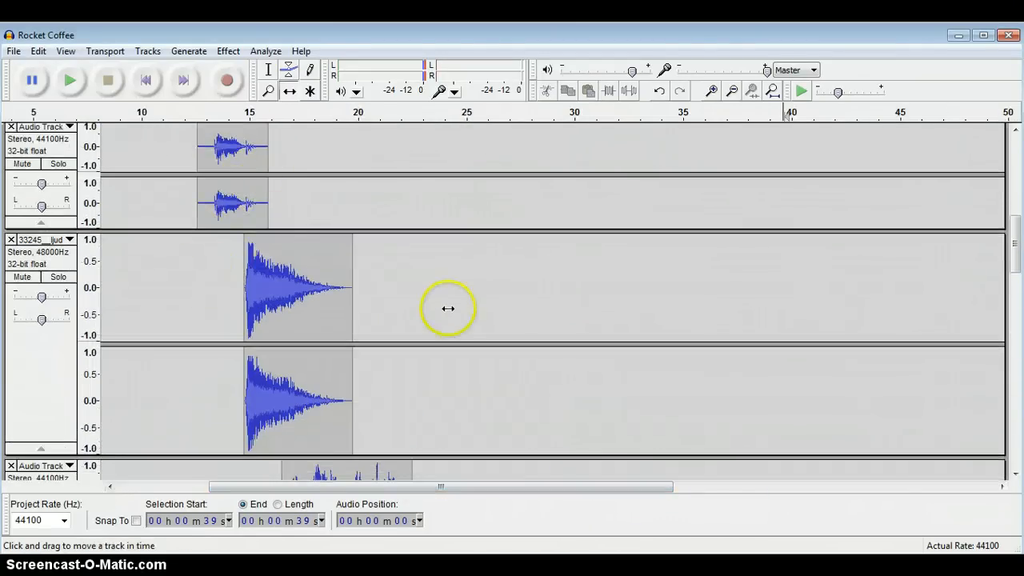
scroll(448, 308, "down", 6)
left_click_drag(482, 487, 593, 488)
scroll(555, 370, "down", 8)
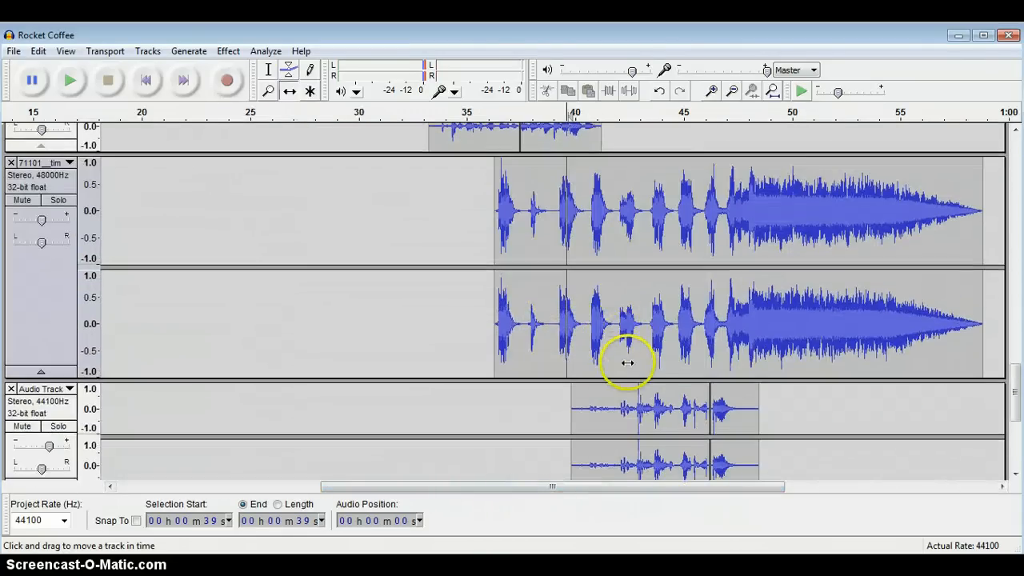
scroll(656, 353, "up", 10)
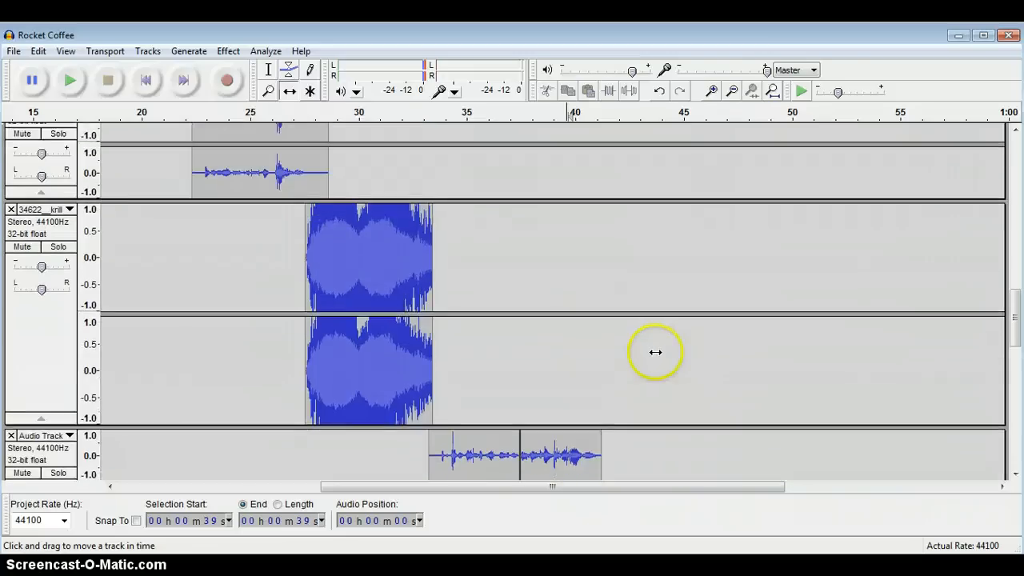
scroll(624, 352, "up", 3)
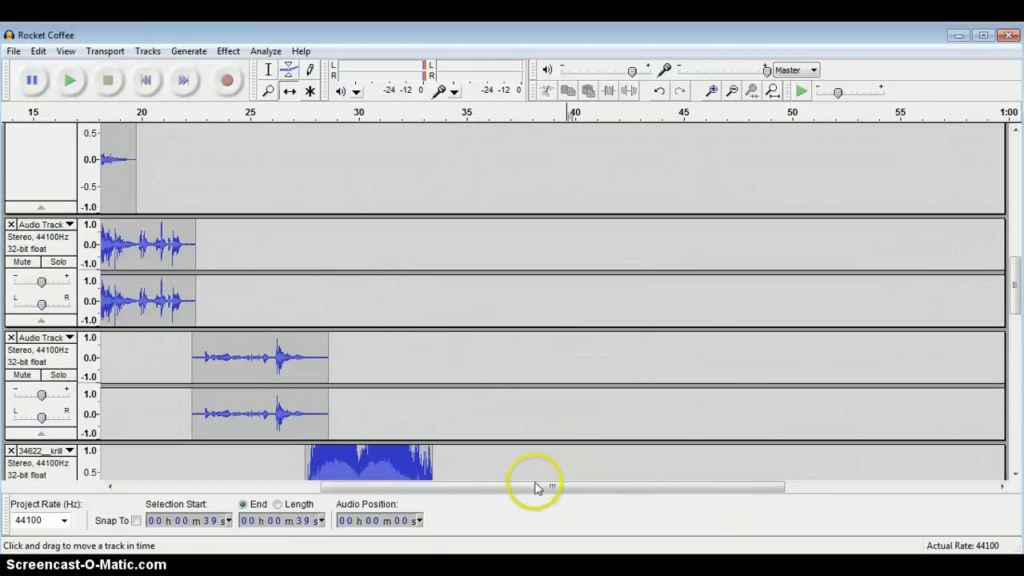
- Place the cursor at 0 seconds with the Selection Tool, play the Rocket Coffee mix and follow the tracks during playback
left_click_drag(536, 488, 284, 487)
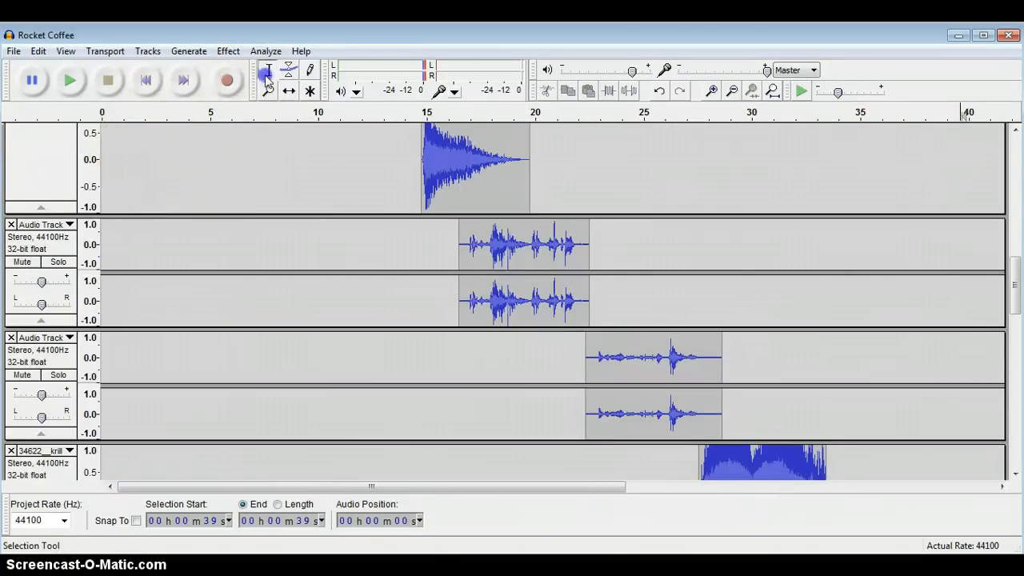
left_click(103, 172)
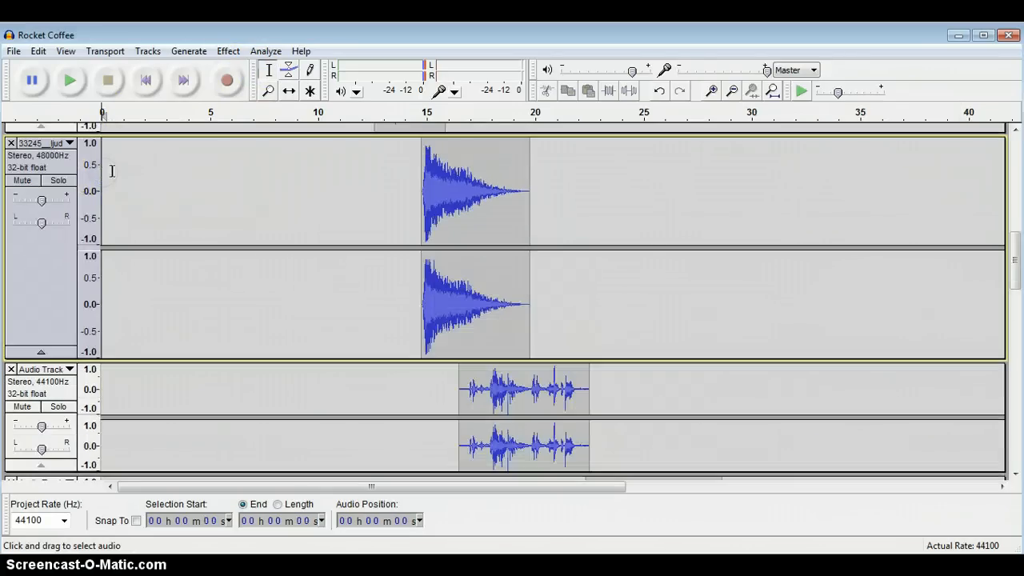
left_click(72, 81)
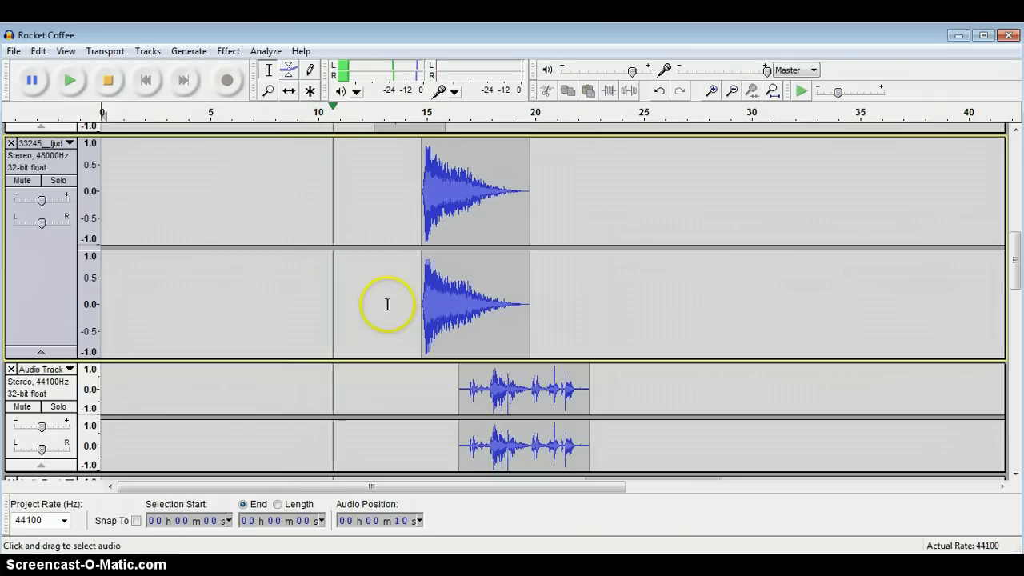
scroll(423, 320, "up", 3)
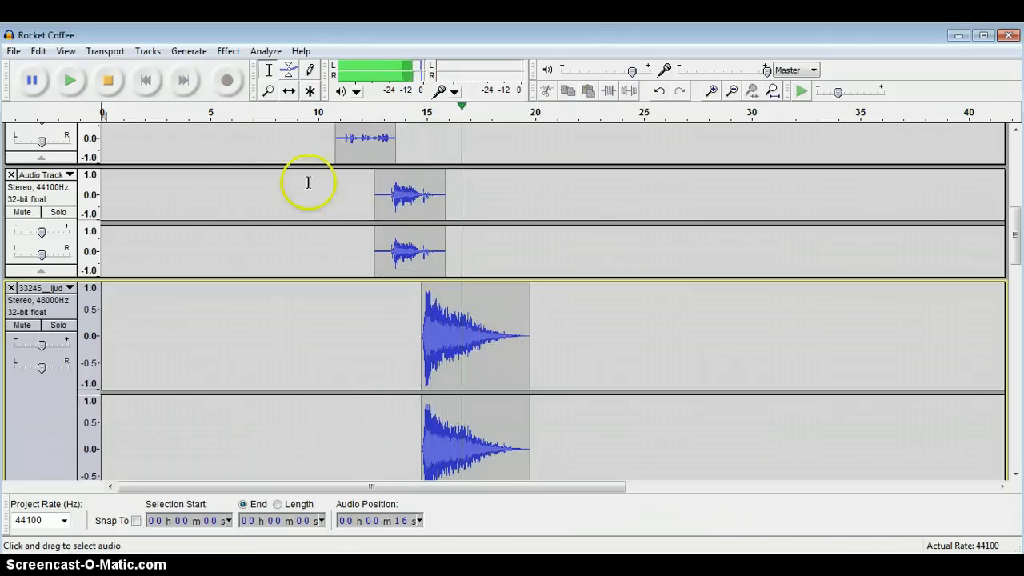
- Stop the Rocket Coffee playback and look over the remaining voice and effect tracks toward the end of the timeline
left_click(109, 80)
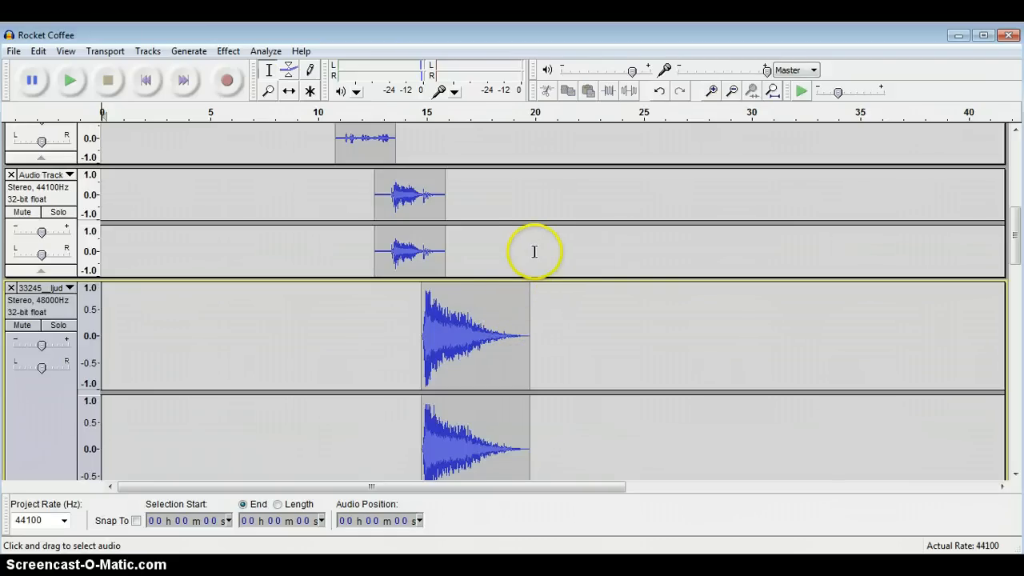
scroll(550, 292, "down", 10)
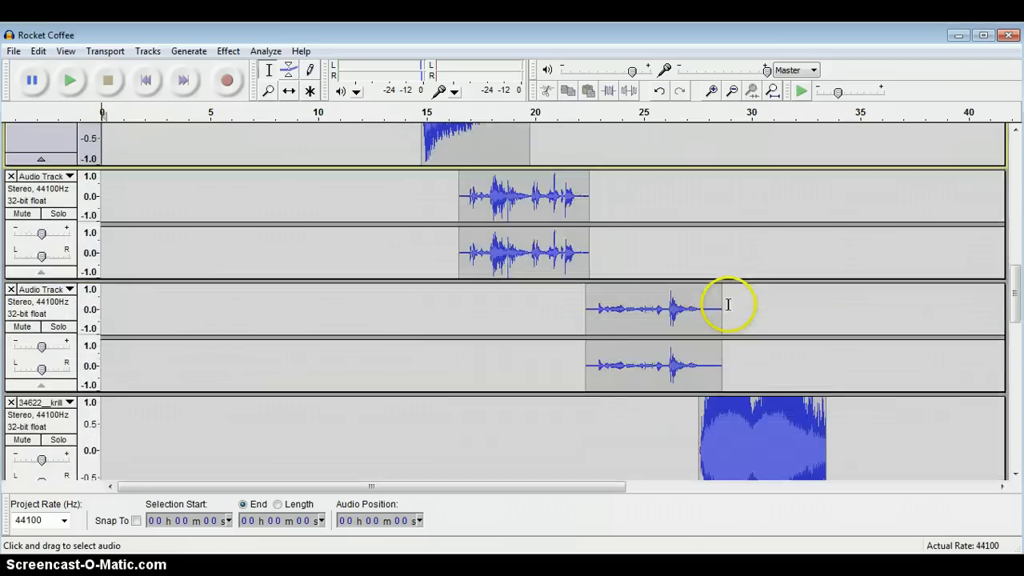
left_click_drag(384, 487, 731, 485)
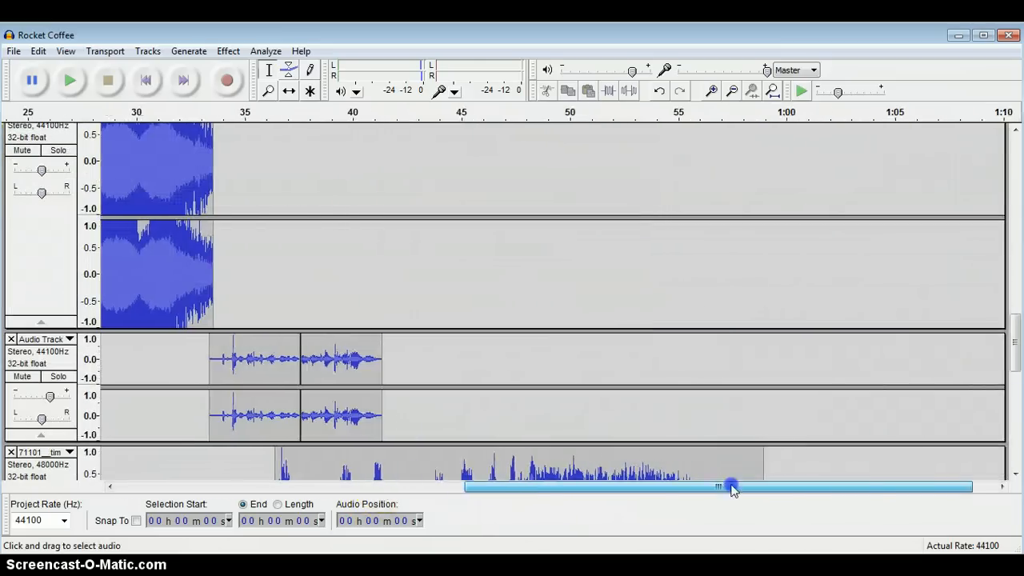
scroll(594, 347, "down", 5)
- Examine the available file formats for exporting Rocket Coffee to the Desktop, leaving the export dialog without saving
left_click(14, 51)
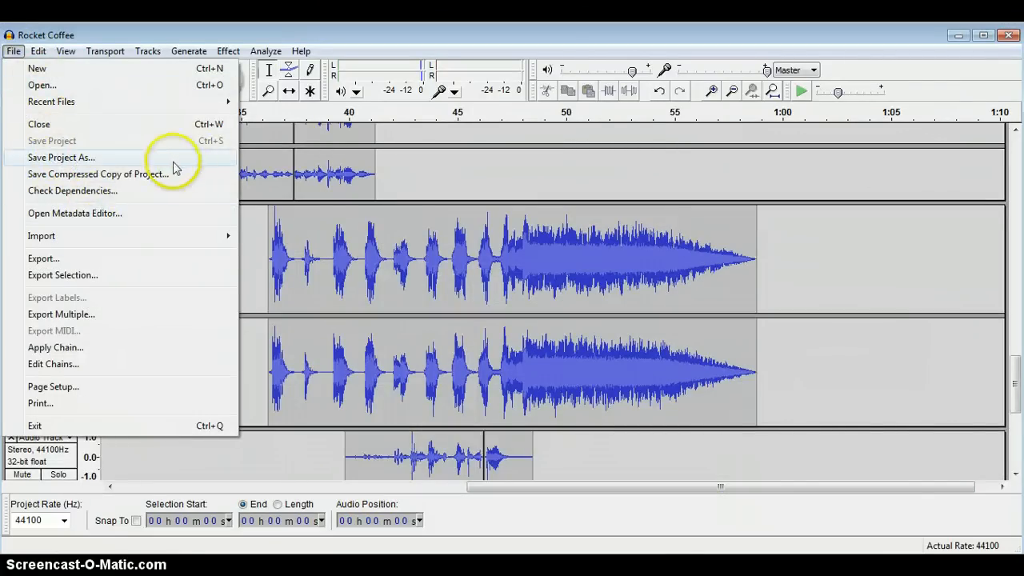
left_click(82, 258)
left_click(333, 336)
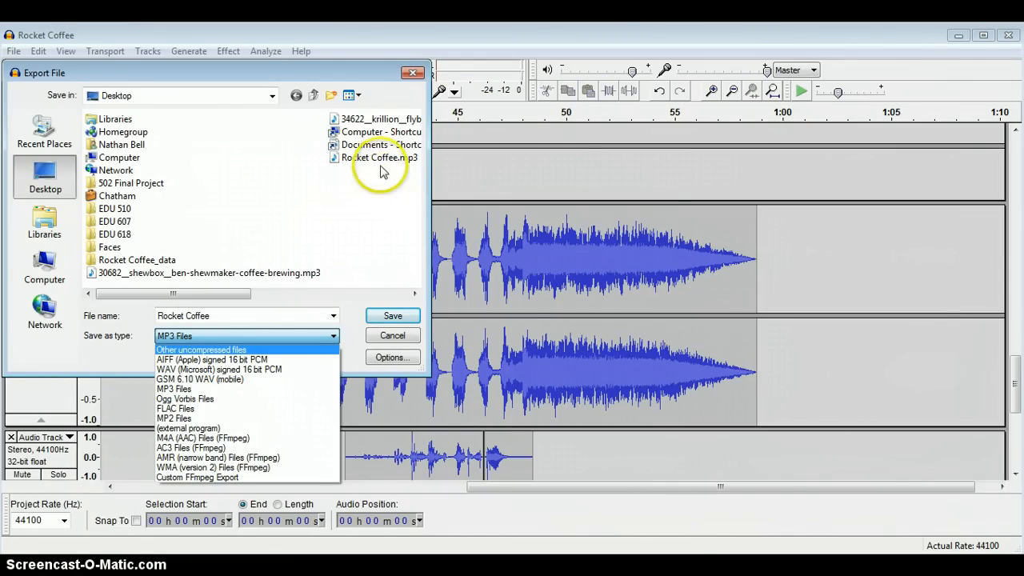
left_click(383, 339)
left_click(379, 337)
- Look over the rocket countdown effect and the voice clips on the tracks around it
scroll(588, 295, "down", 3)
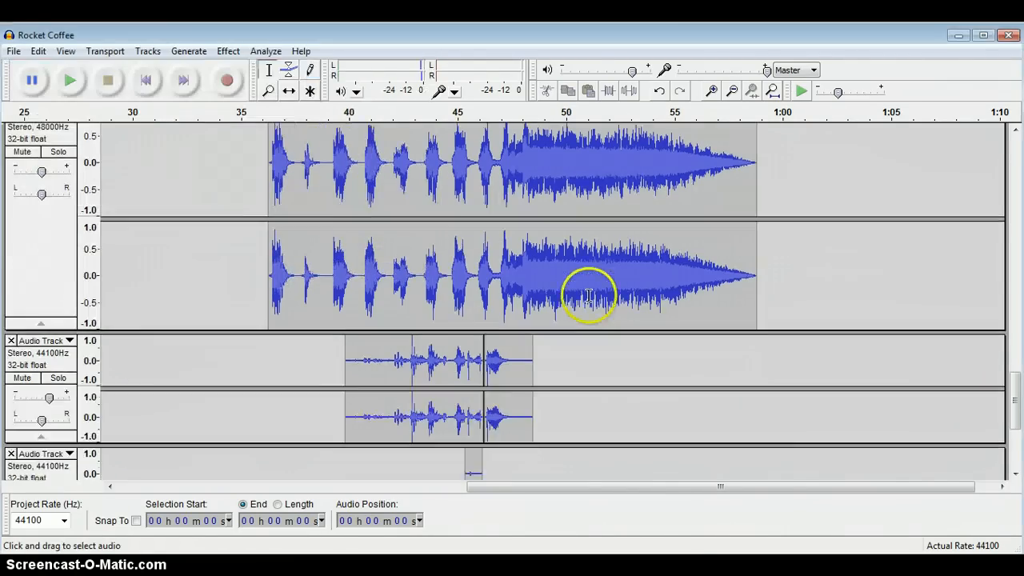
scroll(587, 295, "down", 5)
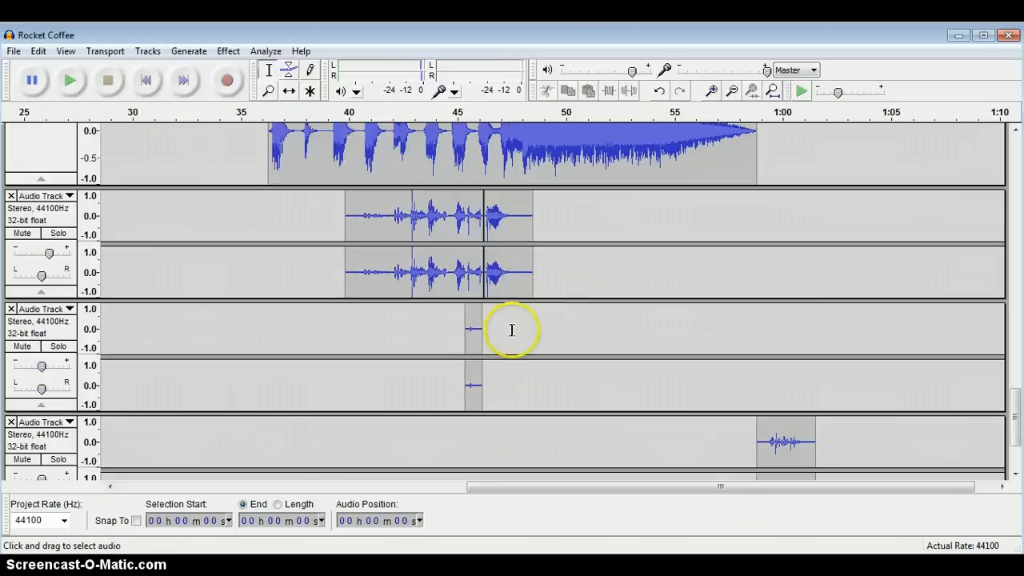
scroll(512, 330, "up", 10)
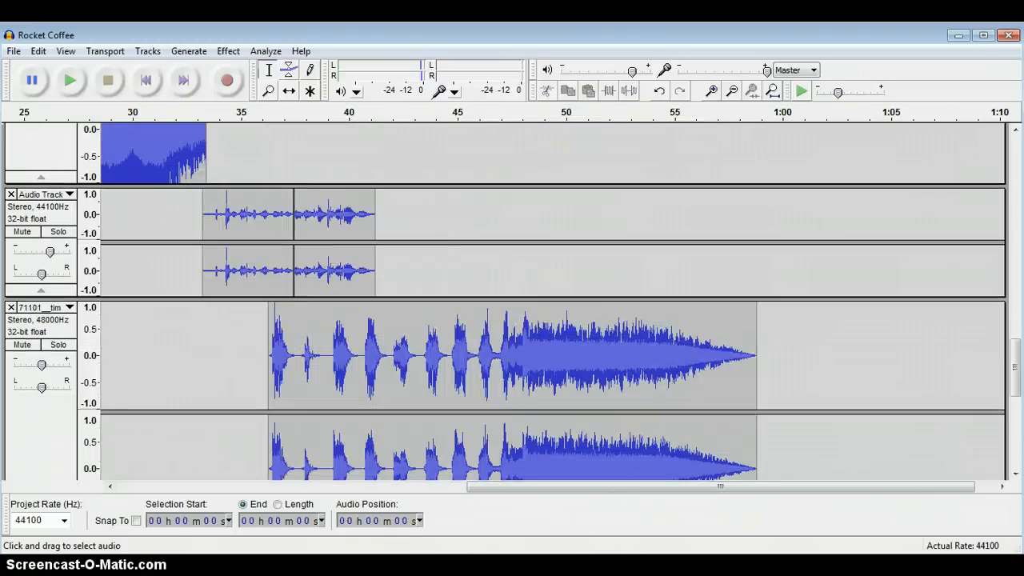
- Switch to the Chrome browser and go back from the tea kettle results to the Freesound home page
key("alt+Tab")
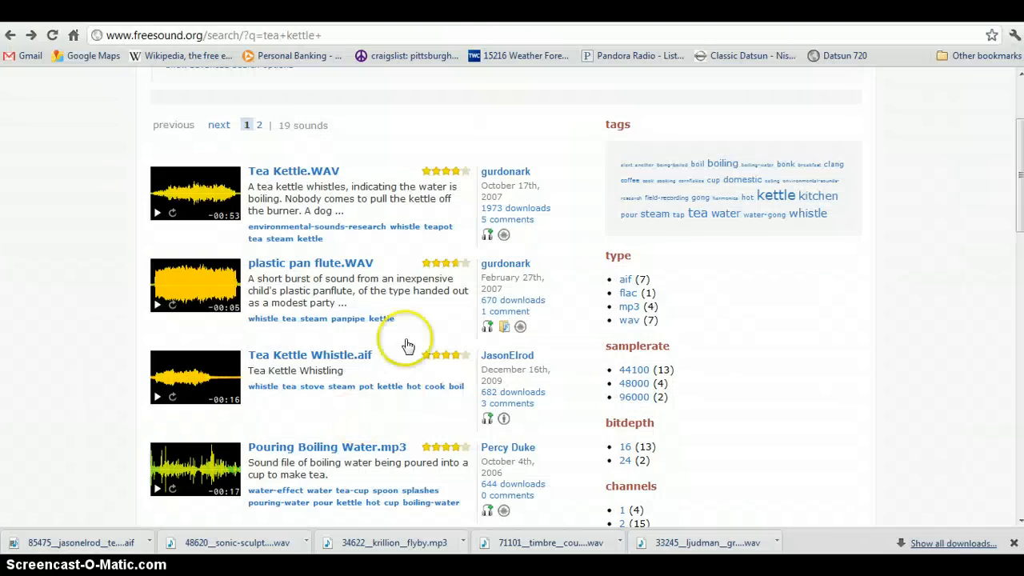
left_click(8, 39)
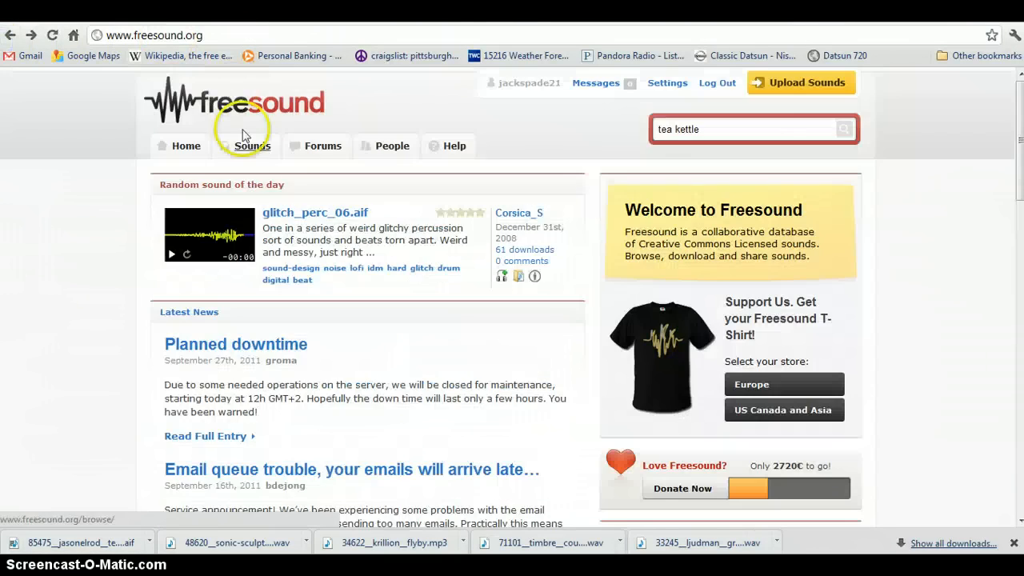
- Switch to the Cool Tools for Schools wiki and review its Audio Tools page, from Audacity through the podcasting and text-to-speech sites
key("ctrl+Tab")
scroll(287, 200, "up", 6)
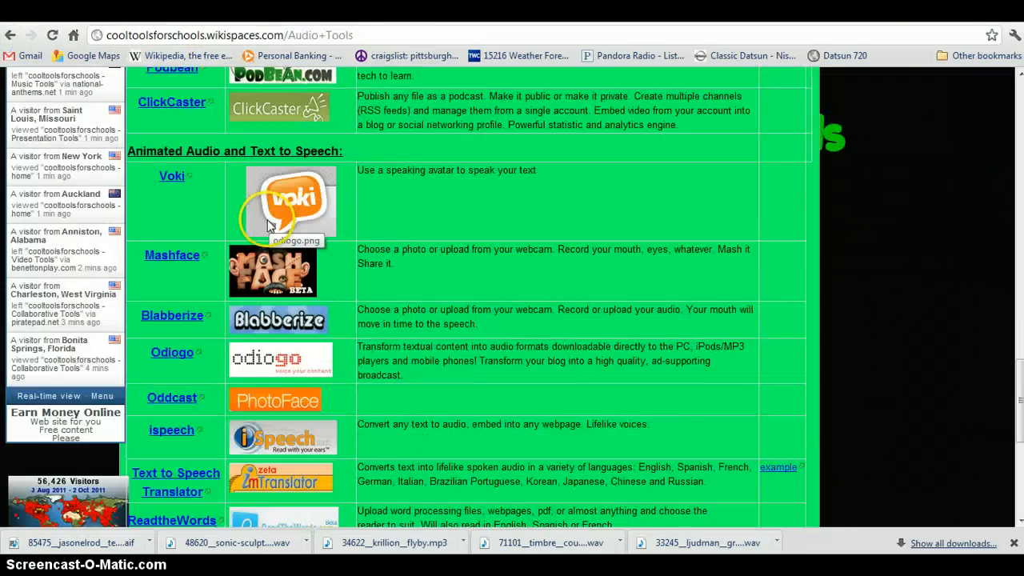
scroll(392, 212, "up", 10)
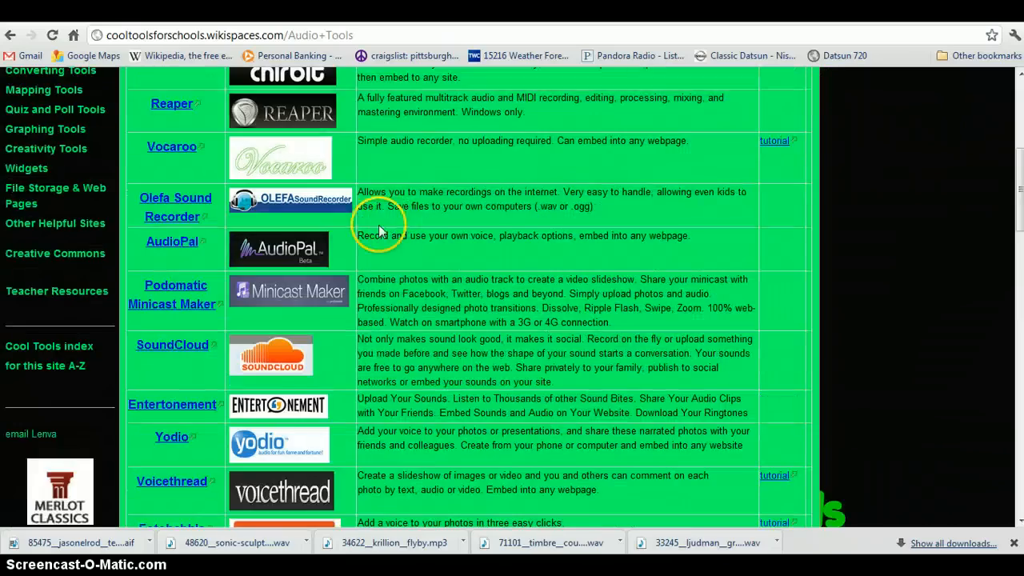
scroll(148, 200, "up", 4)
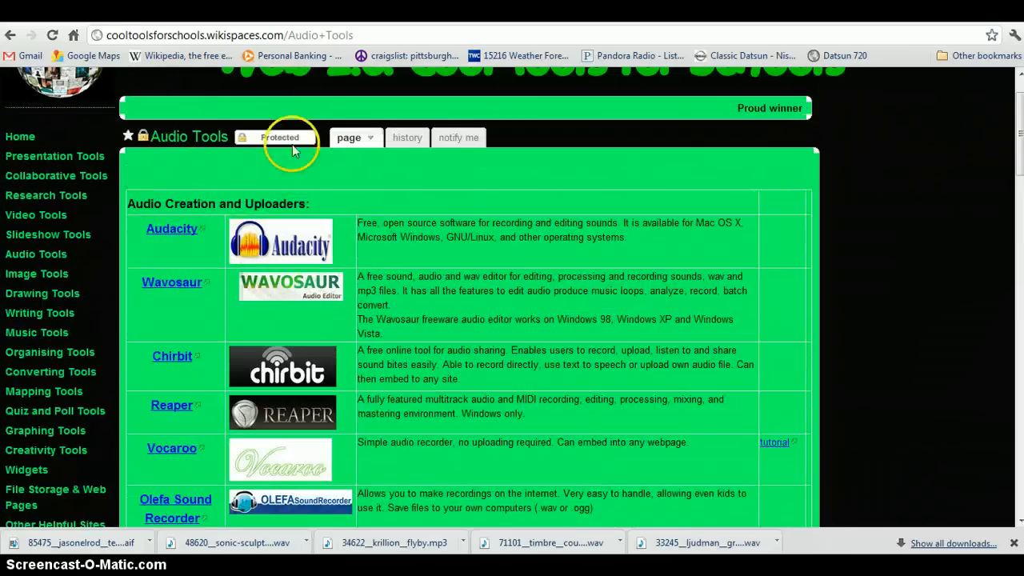
scroll(469, 192, "down", 3)
scroll(470, 184, "down", 8)
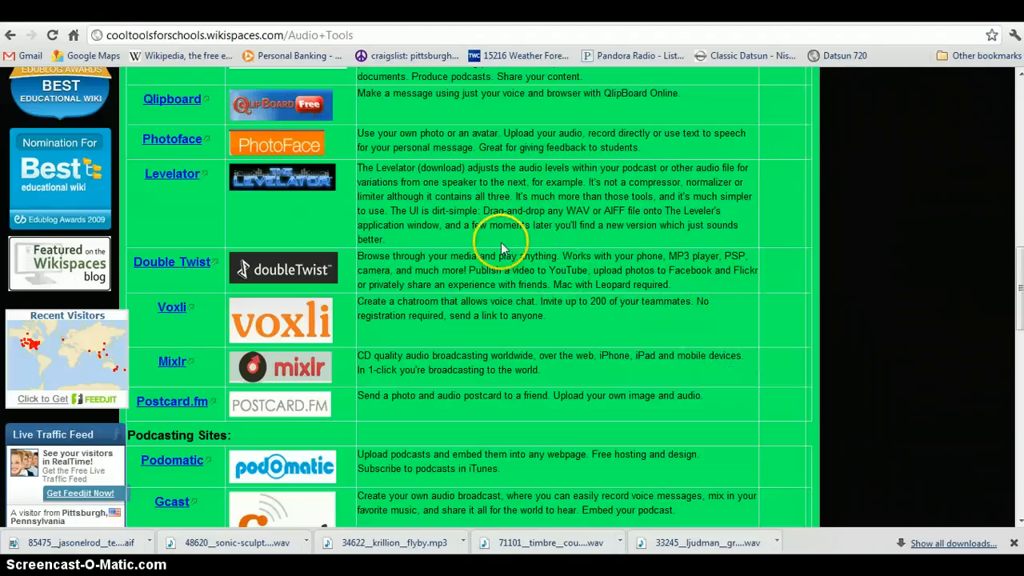
scroll(432, 300, "up", 12)
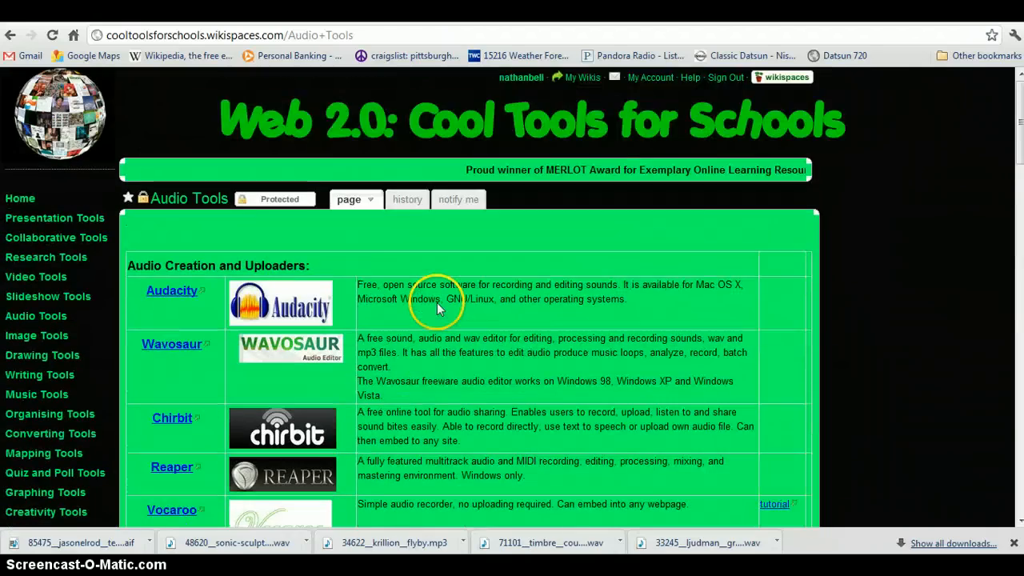
scroll(372, 235, "down", 2)
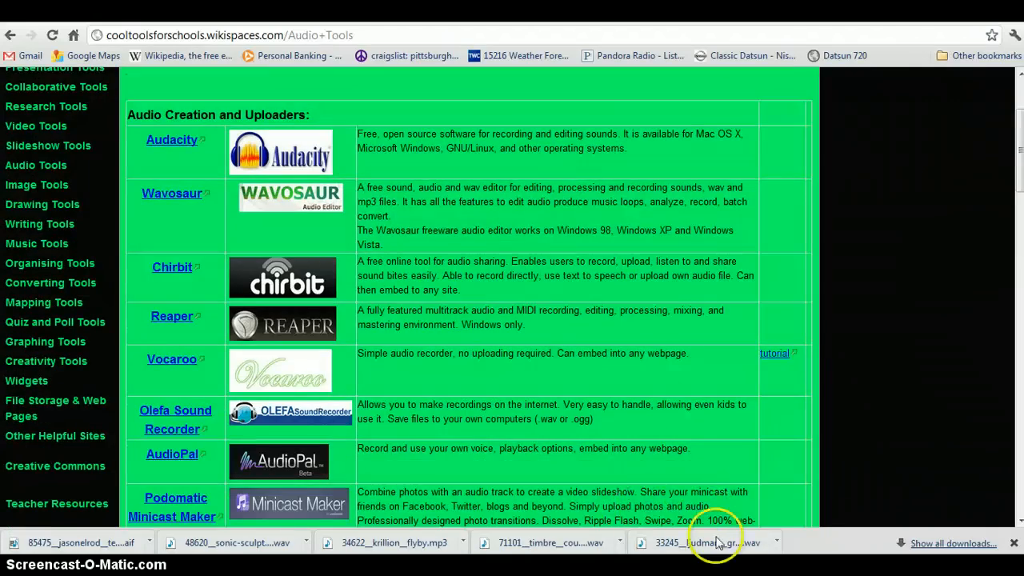